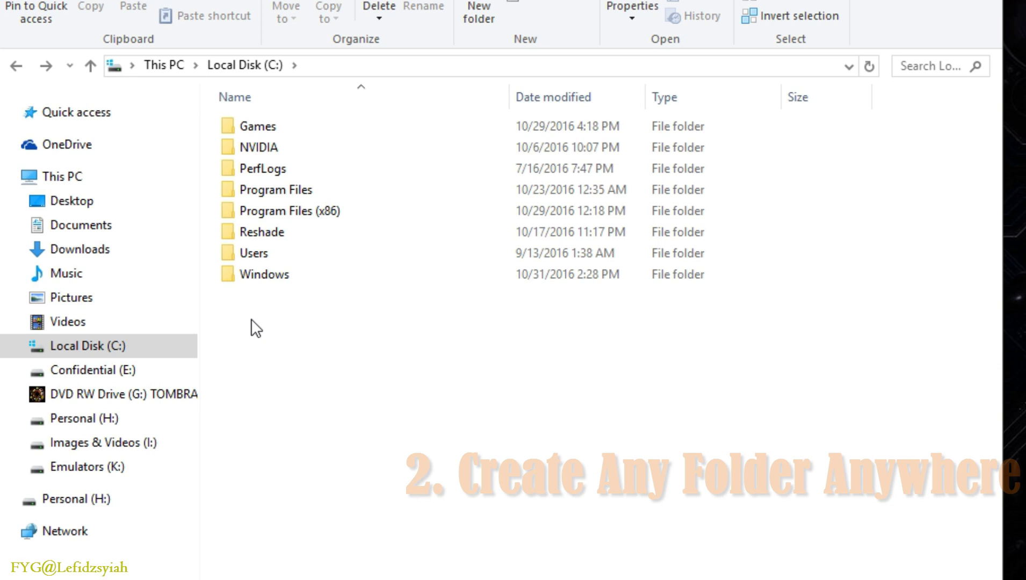
Step: Create a new folder named Tomb on drive C:
{"action": "right_click", "coordinate": [251, 318]}
{"action": "left_click", "coordinate": [478, 535]}
{"action": "type", "text": "Tomb"}
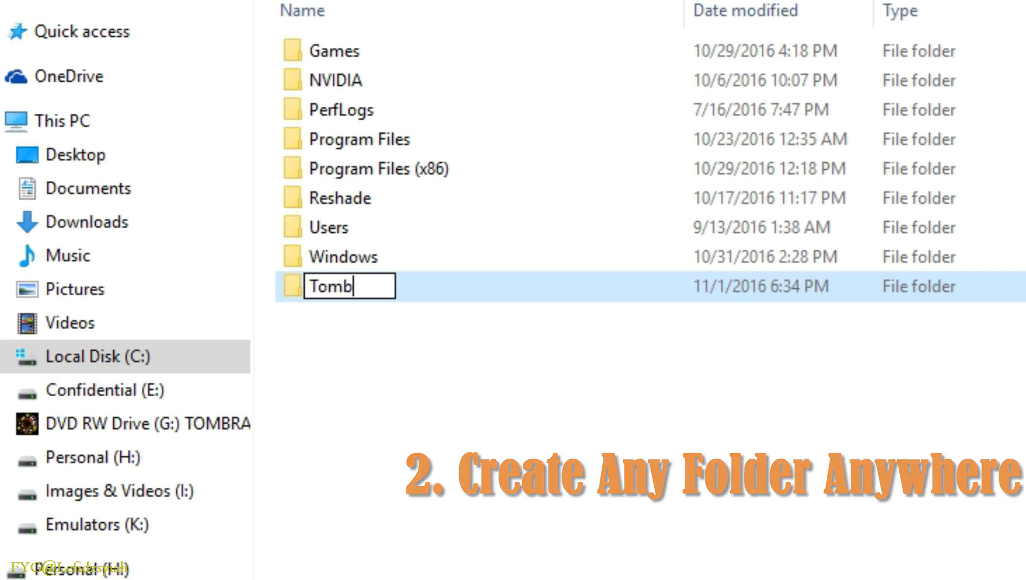
{"action": "key", "text": "Return"}
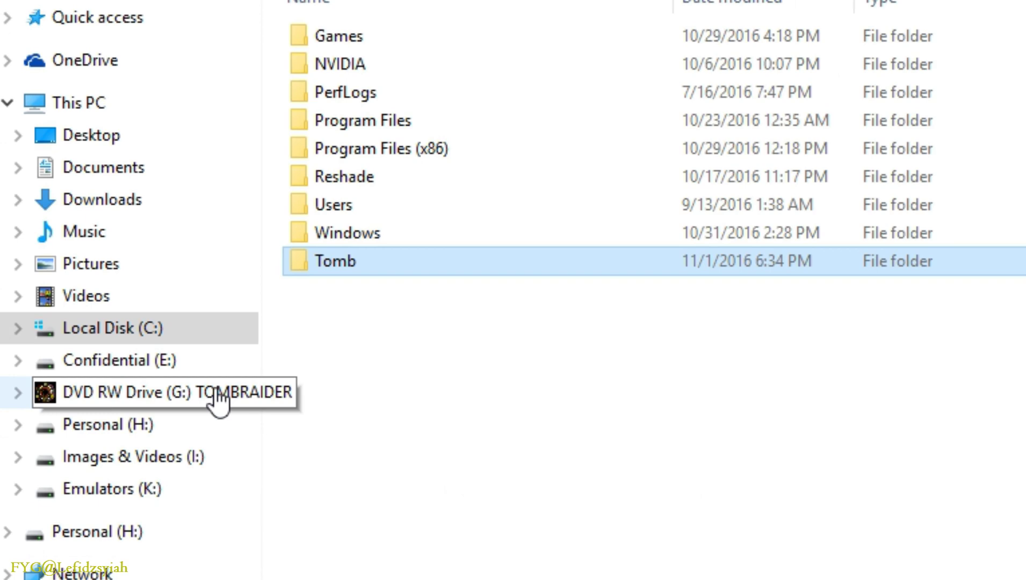
Step: Copy the DATA and FMV folders from the TOMBRAIDER disc into C:\Tomb
{"action": "left_click", "coordinate": [217, 395]}
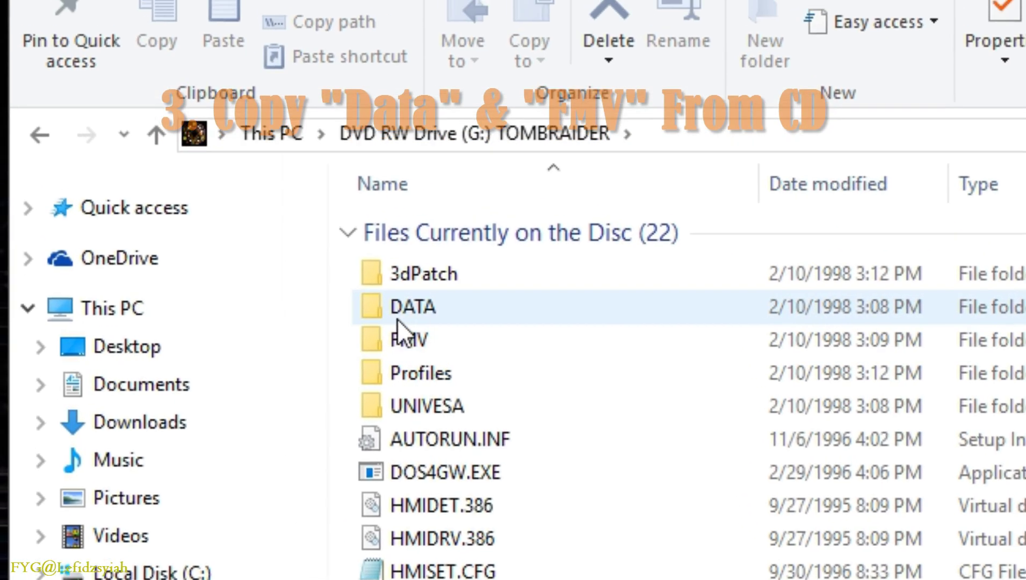
{"action": "left_click", "coordinate": [326, 101]}
{"action": "left_click", "coordinate": [425, 378], "text": "ctrl"}
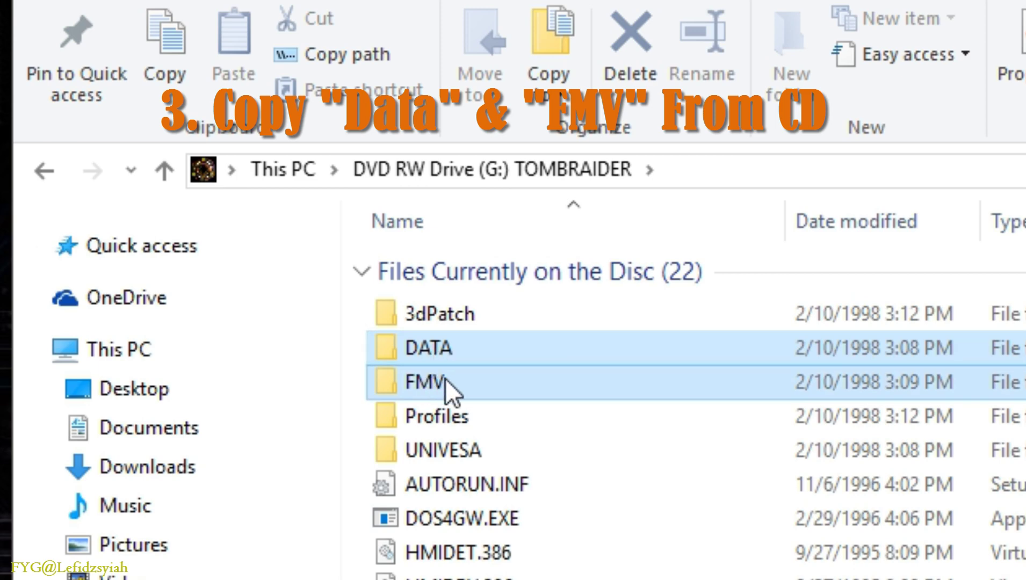
{"action": "right_click", "coordinate": [446, 378]}
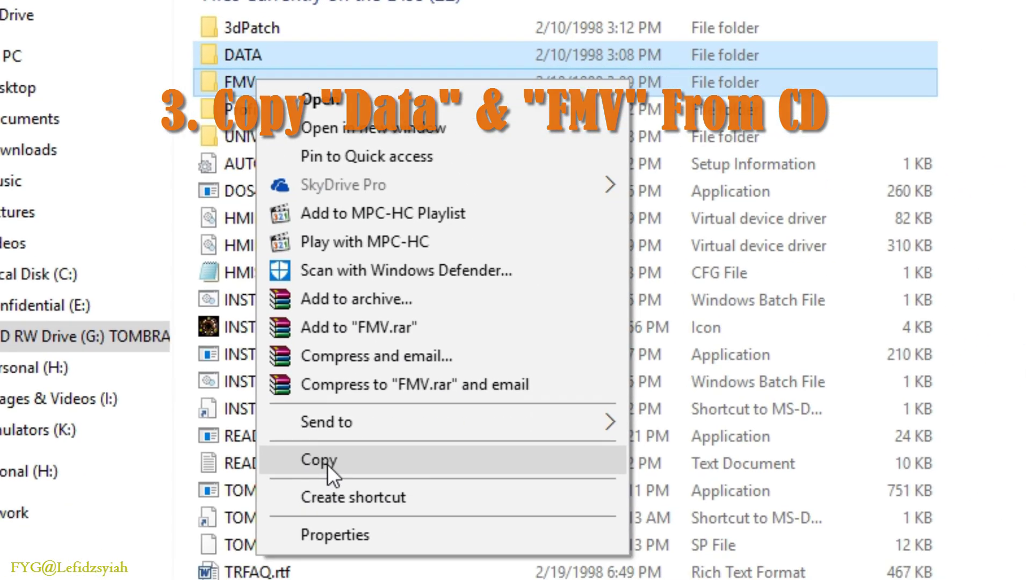
{"action": "left_click", "coordinate": [354, 526]}
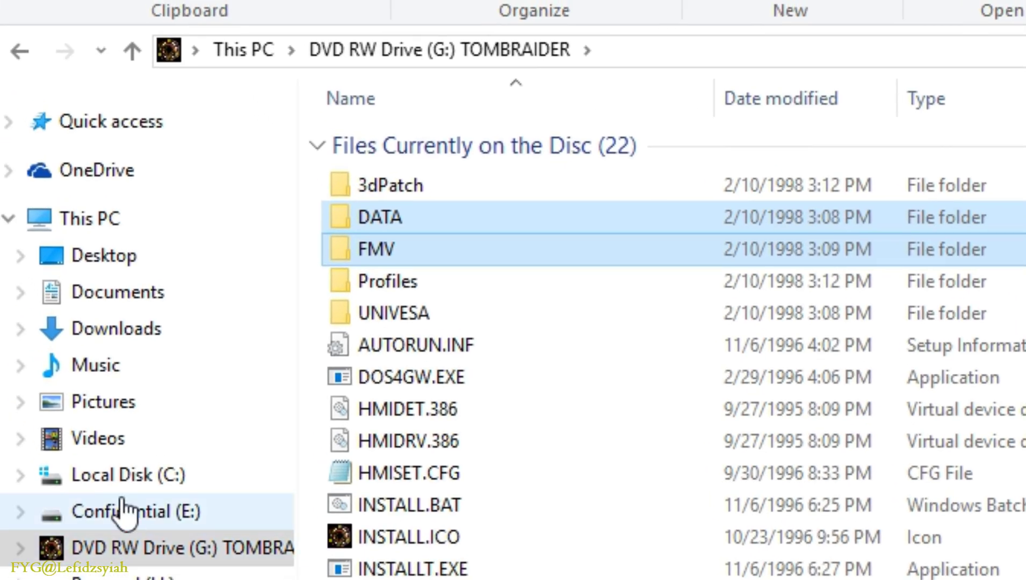
{"action": "left_click", "coordinate": [66, 408]}
{"action": "double_click", "coordinate": [394, 348]}
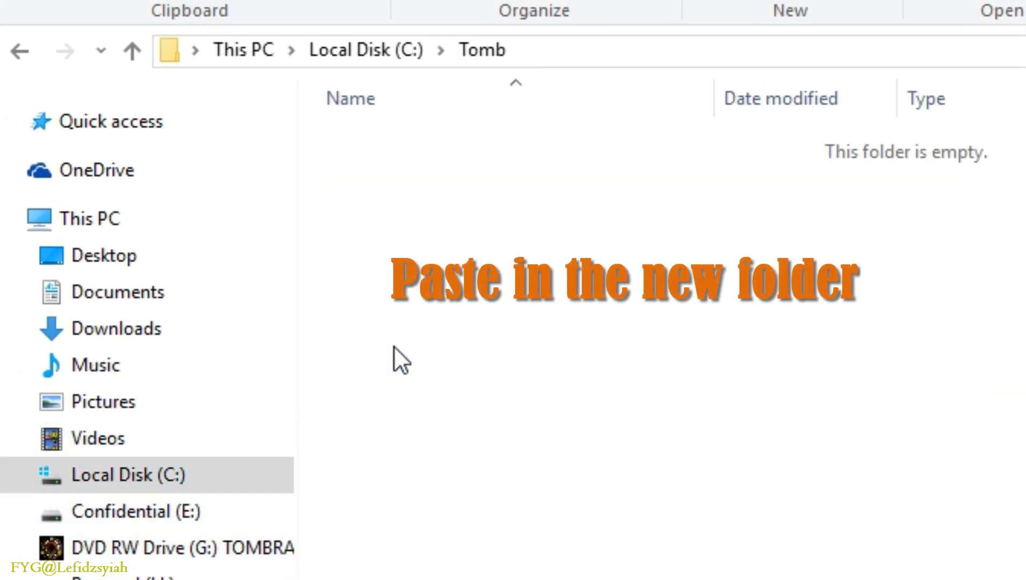
{"action": "key", "text": "ctrl+v"}
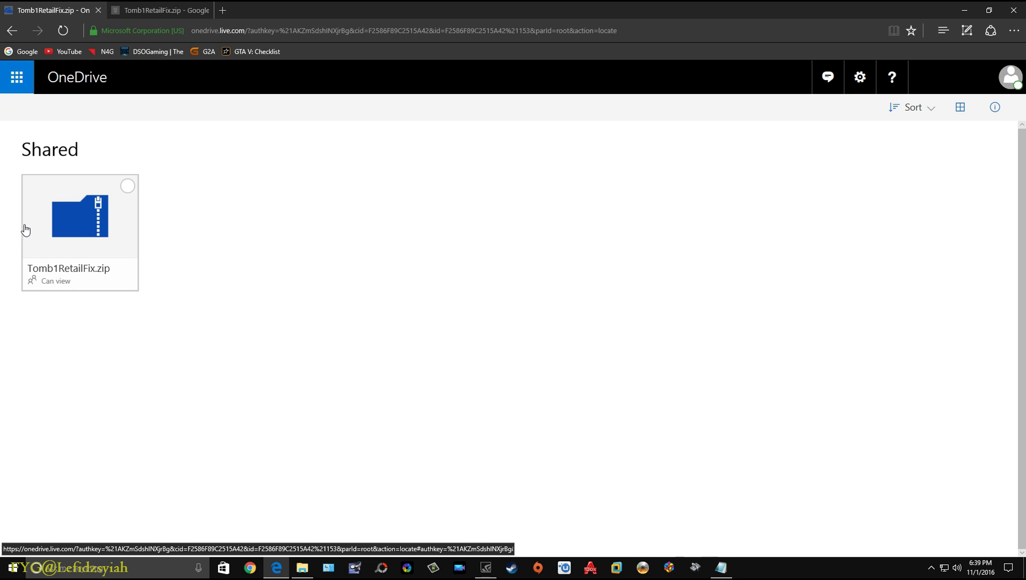
Step: Download Tomb1RetailFix.zip from the OneDrive share, using the Google Drive copy
{"action": "right_click", "coordinate": [78, 213]}
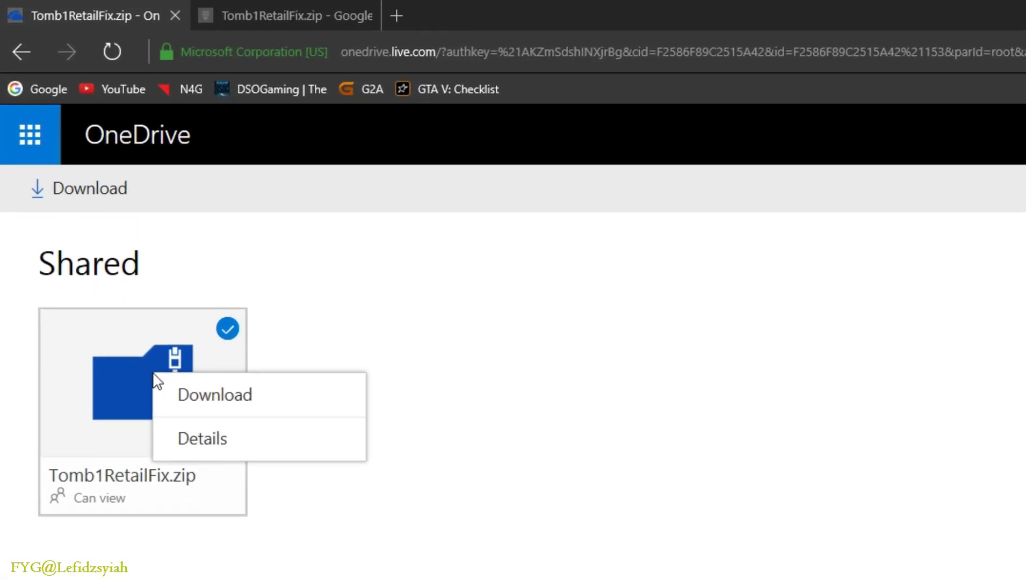
{"action": "key", "text": "ctrl+Tab"}
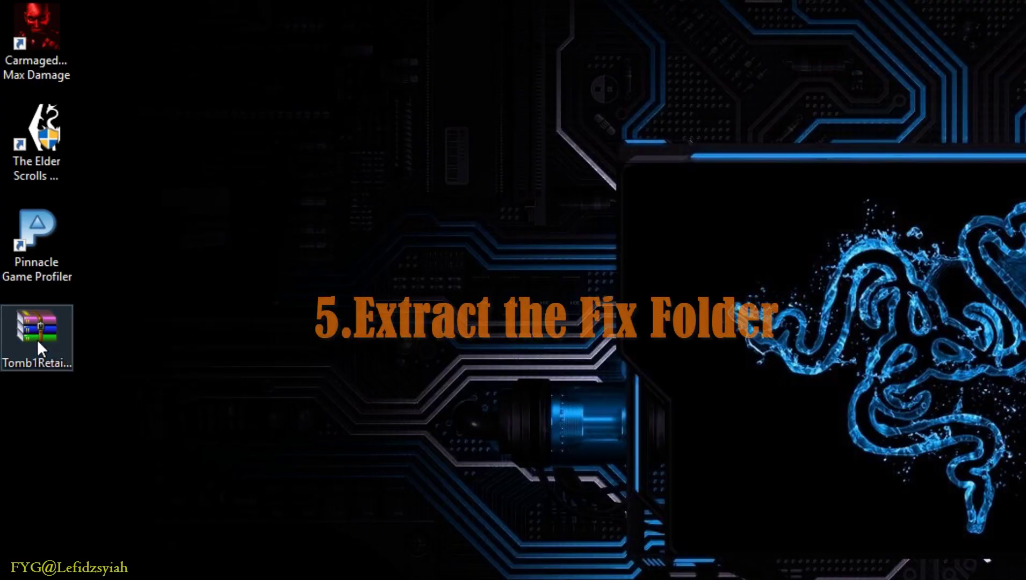
Step: Open Tomb1RetailFix.zip in WinRAR and drag the Tomb1RetailFix folder out to the desktop
{"action": "double_click", "coordinate": [37, 340]}
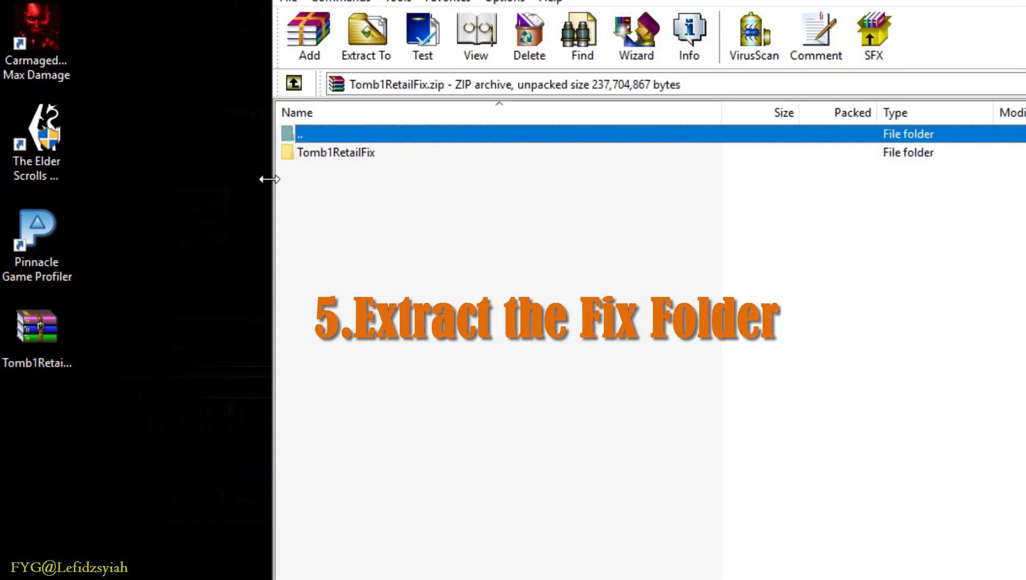
{"action": "left_click", "coordinate": [304, 155]}
{"action": "left_click_drag", "start_coordinate": [188, 198], "coordinate": [189, 198]}
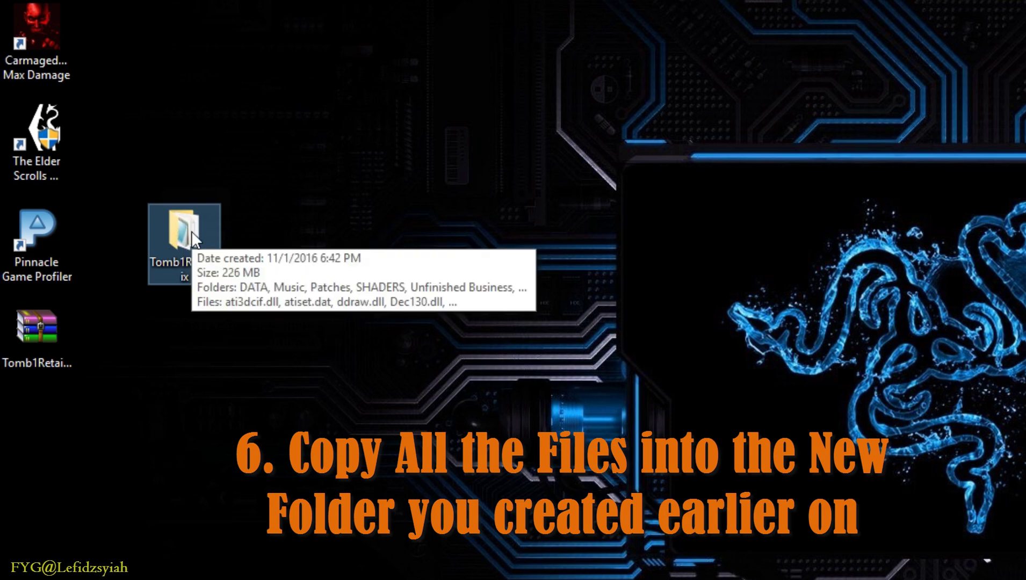
Step: Copy all 20 items, Patches through Winstr.dll, from the extracted Tomb1RetailFix folder
{"action": "double_click", "coordinate": [192, 231]}
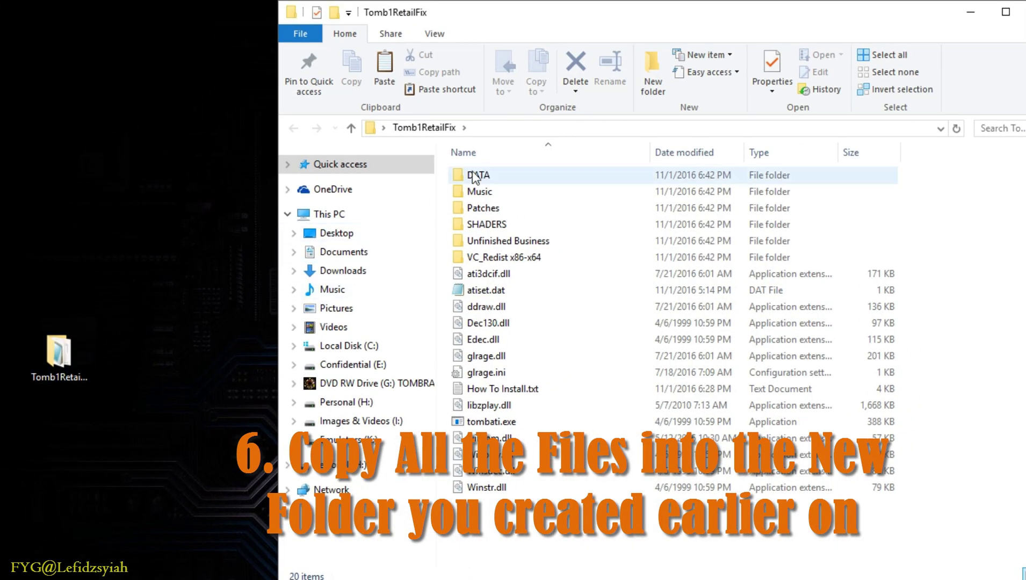
{"action": "left_click_drag", "start_coordinate": [497, 507], "coordinate": [476, 171]}
{"action": "right_click", "coordinate": [481, 213]}
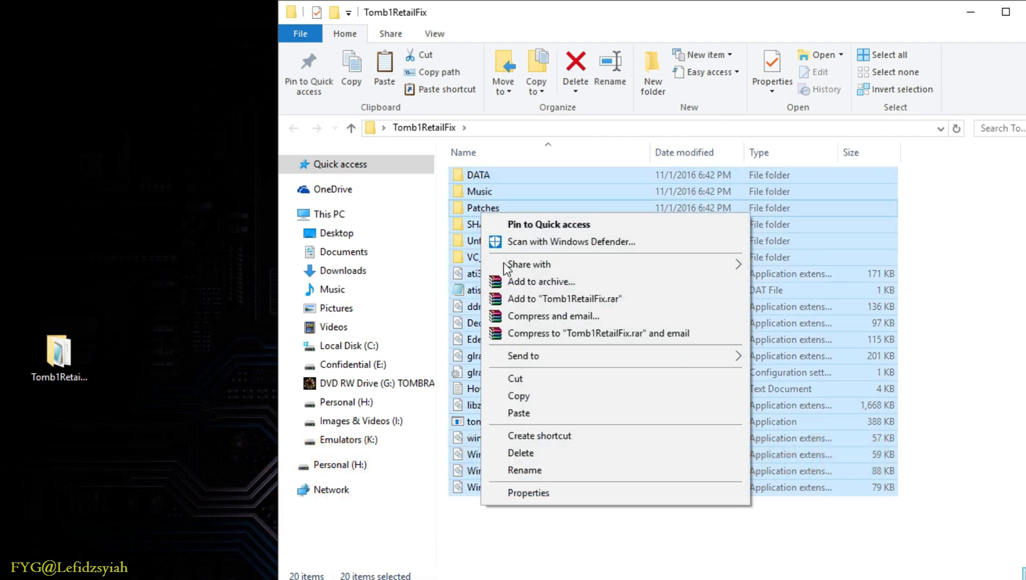
{"action": "left_click", "coordinate": [517, 396]}
Step: Paste the fix files into C:\Tomb and close the Tomb1RetailFix window
{"action": "key", "text": "alt+Tab"}
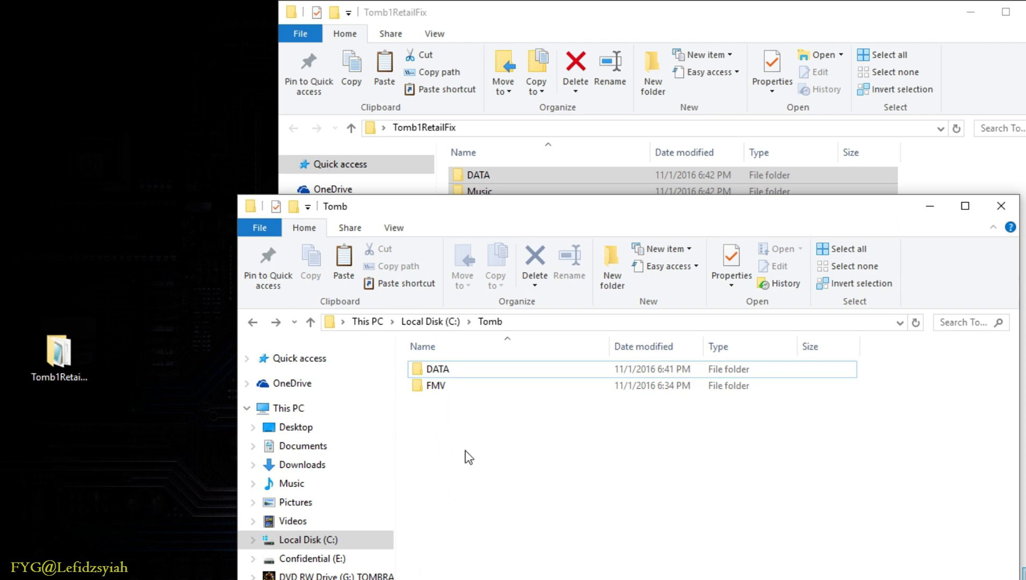
{"action": "right_click", "coordinate": [469, 457]}
{"action": "left_click", "coordinate": [499, 566]}
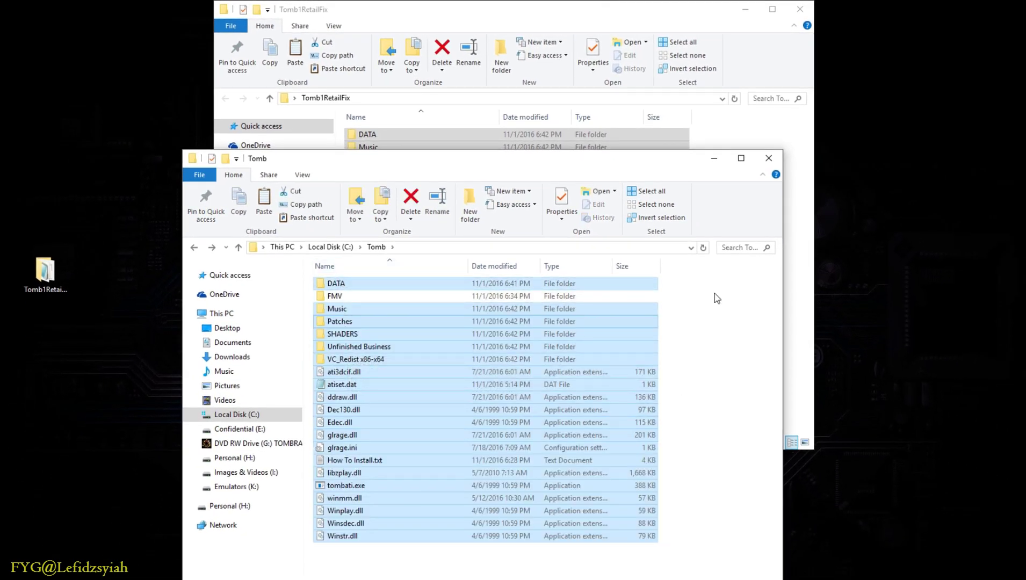
{"action": "left_click", "coordinate": [801, 14]}
{"action": "left_click", "coordinate": [739, 358]}
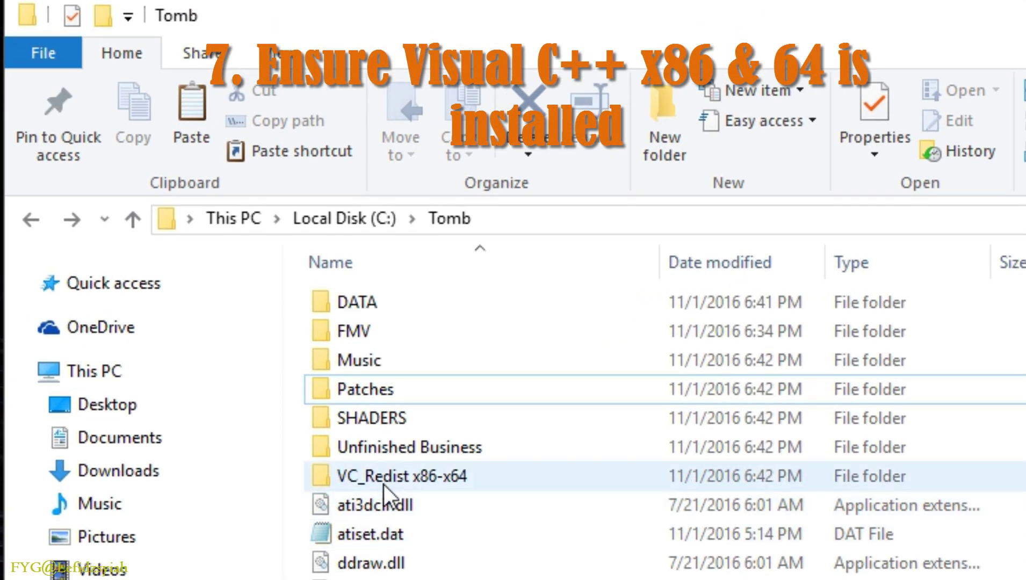
Step: Run the 64-bit Visual C++ 2015 installer from VC_Redist x86-x64 and dismiss its failure
{"action": "left_click", "coordinate": [387, 466]}
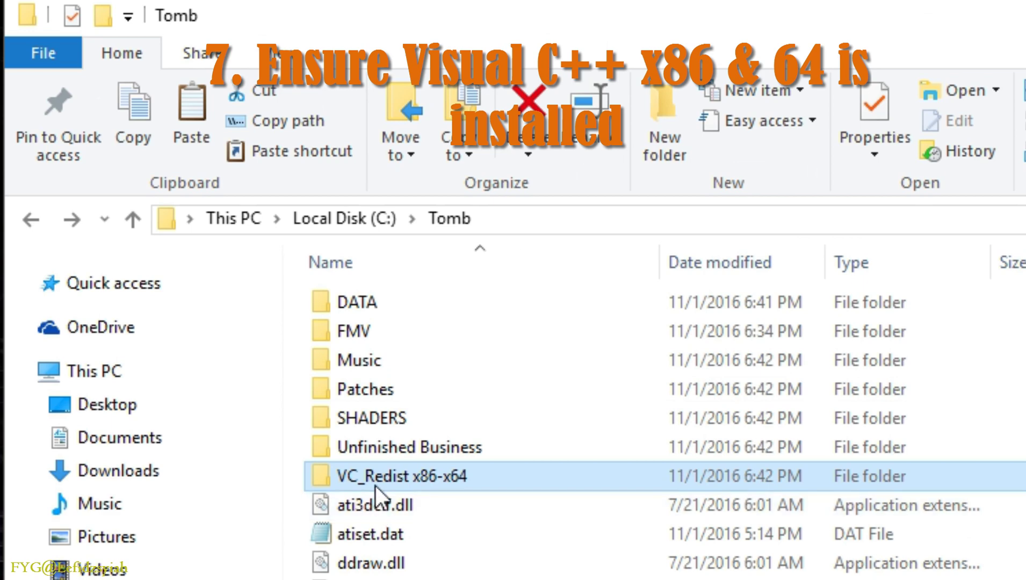
{"action": "double_click", "coordinate": [375, 483]}
{"action": "double_click", "coordinate": [378, 308]}
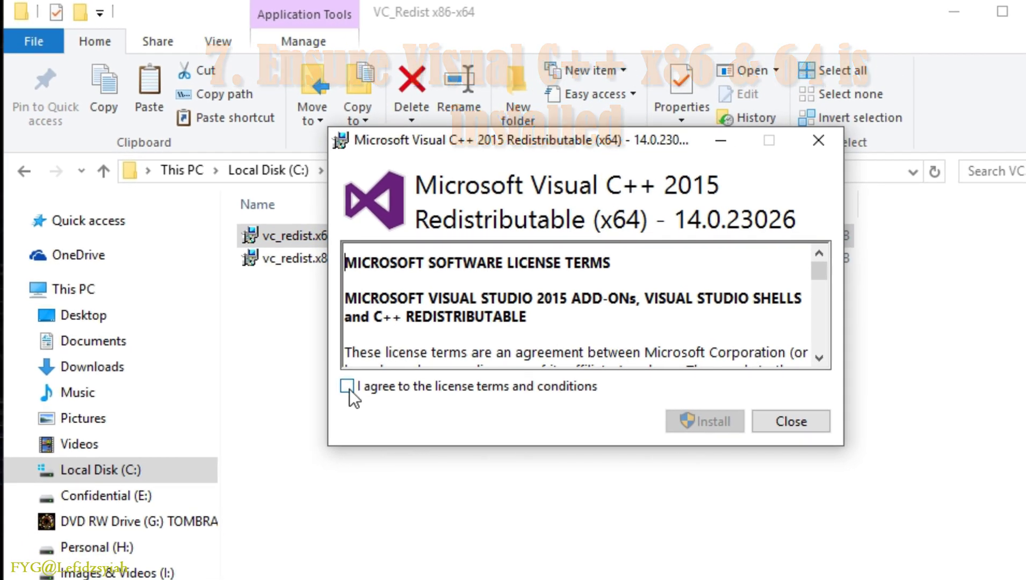
{"action": "left_click", "coordinate": [348, 386]}
{"action": "left_click", "coordinate": [704, 421]}
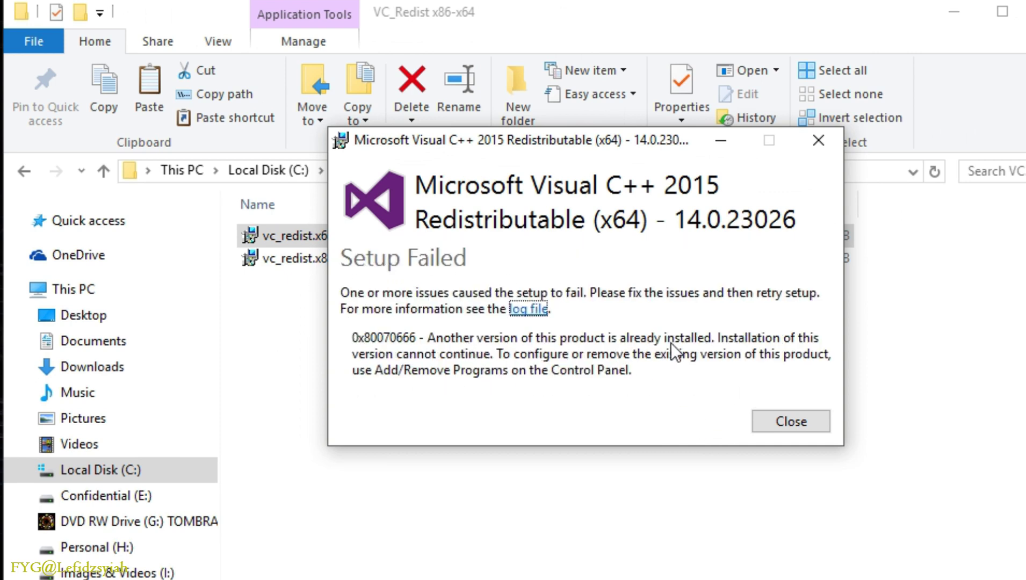
{"action": "left_click", "coordinate": [790, 421]}
Step: Run the 32-bit Visual C++ 2015 installer and dismiss its 0x80070666 failure
{"action": "double_click", "coordinate": [296, 266]}
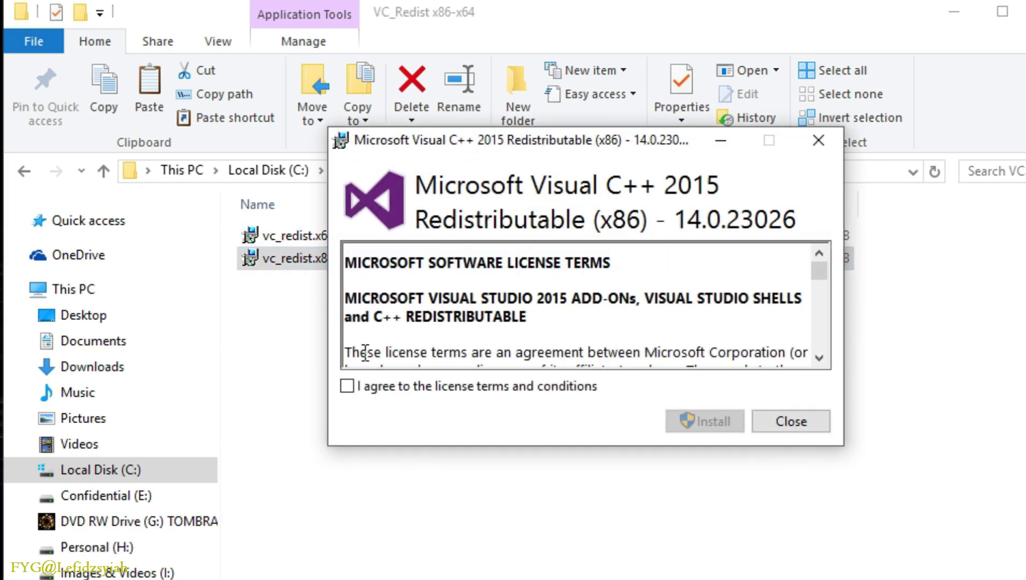
{"action": "left_click", "coordinate": [720, 422]}
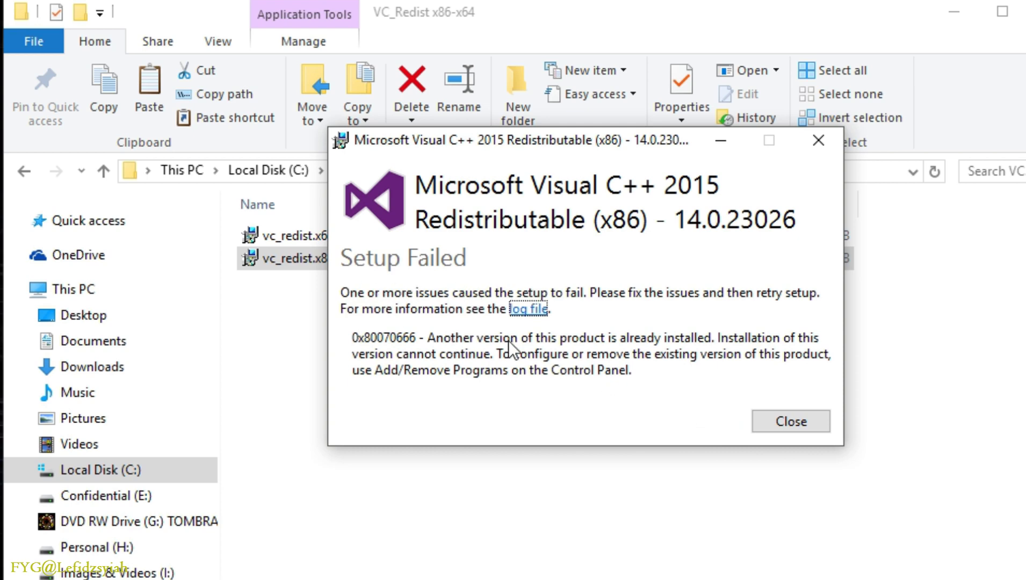
{"action": "left_click", "coordinate": [775, 421]}
{"action": "left_click", "coordinate": [31, 180]}
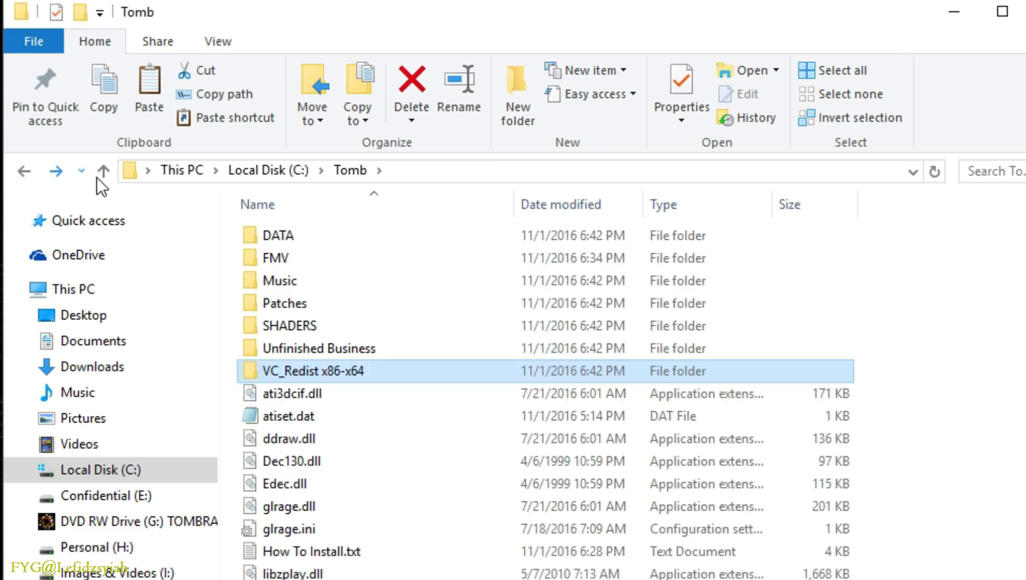
Step: Inspect the Unfinished Business folder's contents, then go back to C:\Tomb
{"action": "left_click", "coordinate": [889, 425]}
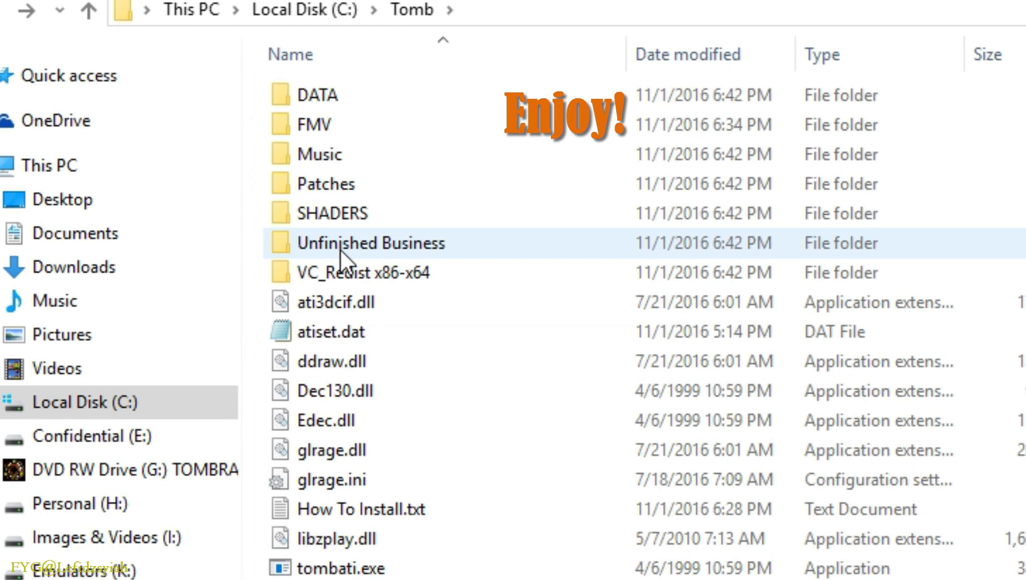
{"action": "double_click", "coordinate": [350, 186]}
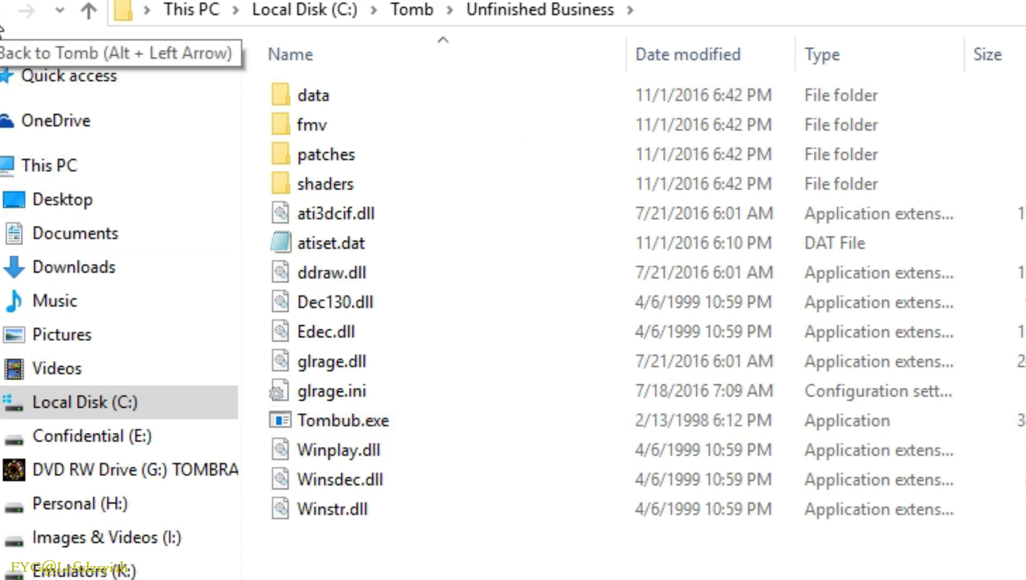
{"action": "left_click", "coordinate": [1, 27]}
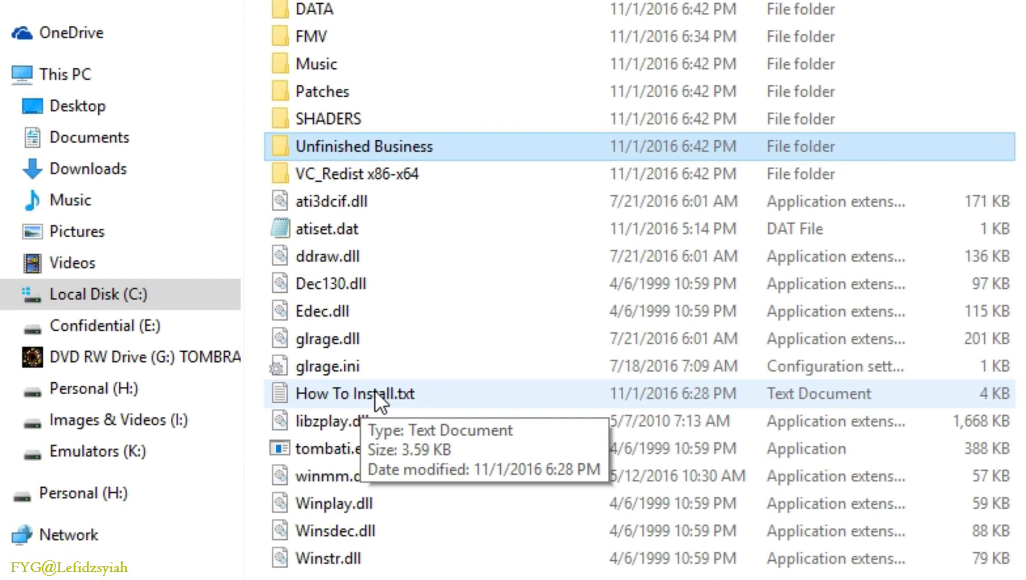
Step: Read How To Install.txt in Notepad, then close it with Alt+F4
{"action": "double_click", "coordinate": [350, 389]}
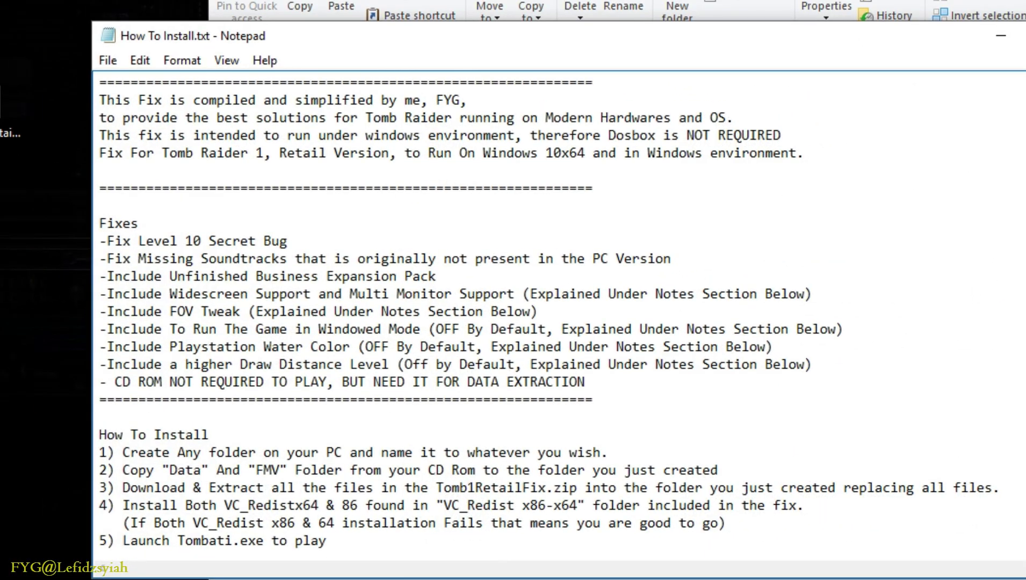
{"action": "scroll", "coordinate": [538, 312], "scroll_direction": "down", "scroll_amount": 11}
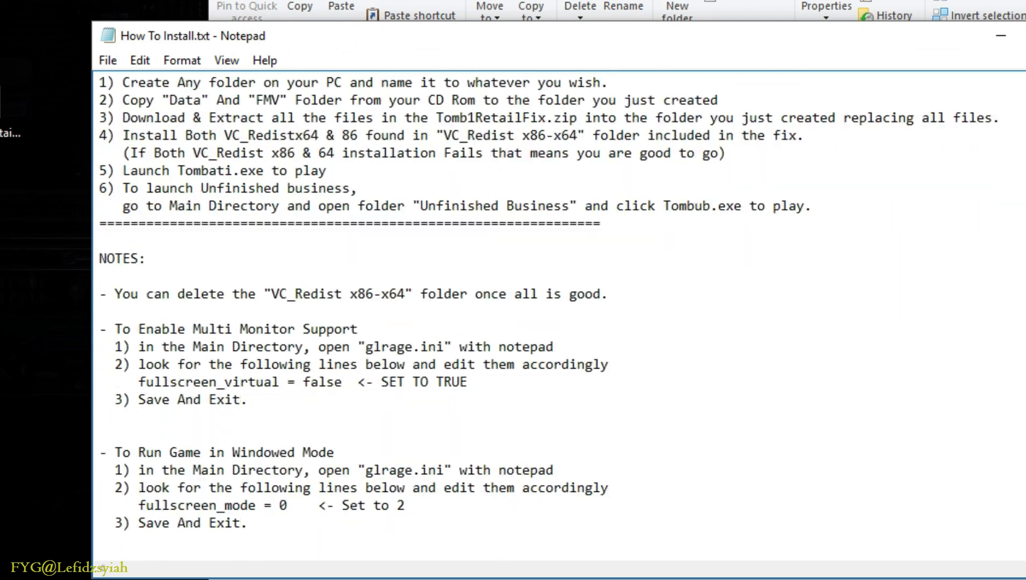
{"action": "scroll", "coordinate": [537, 312], "scroll_direction": "down", "scroll_amount": 5}
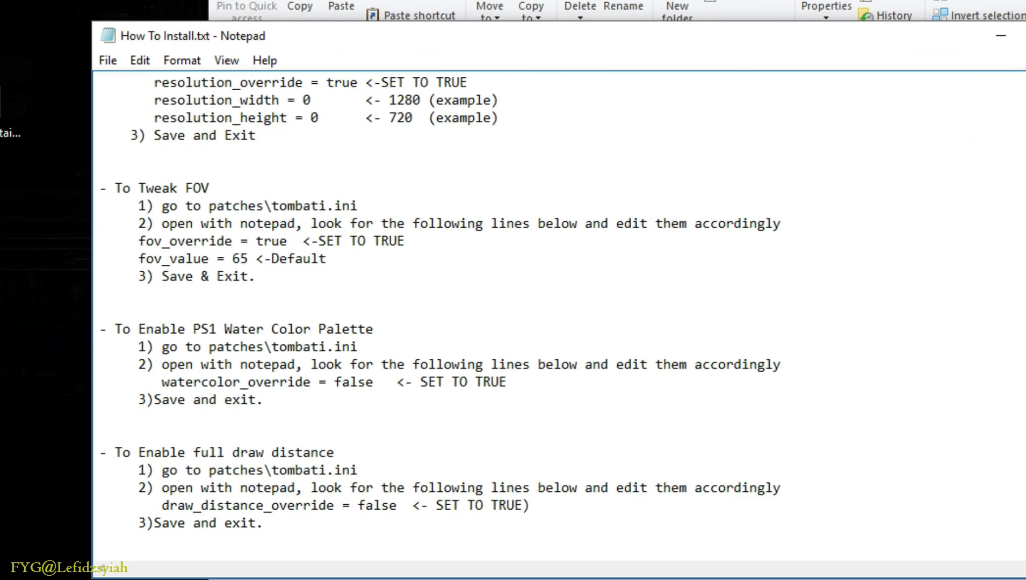
{"action": "key", "text": "alt+F4"}
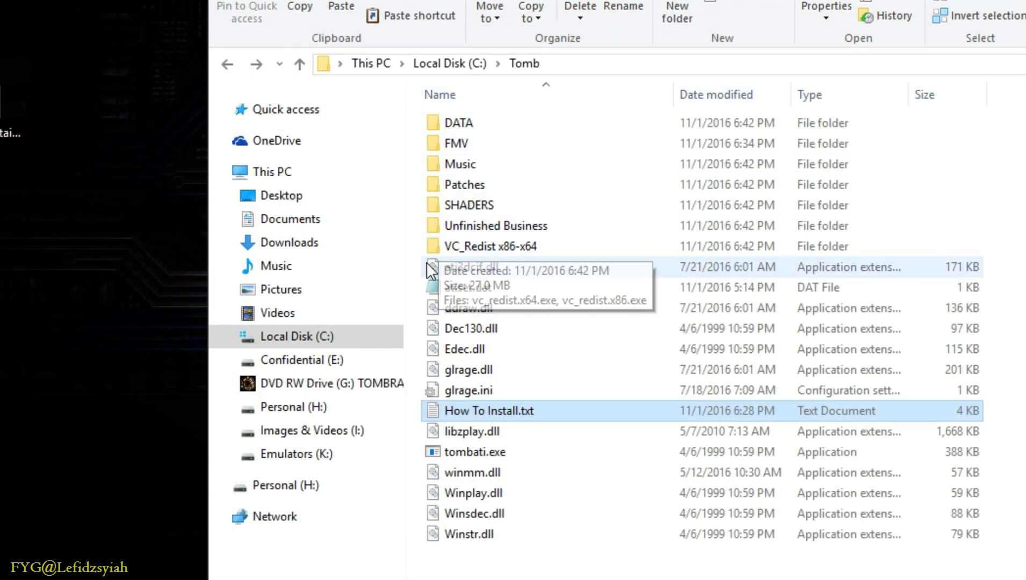
Step: Launch Tomb Raider from tombati.exe and skip the intro movie
{"action": "left_click", "coordinate": [449, 451]}
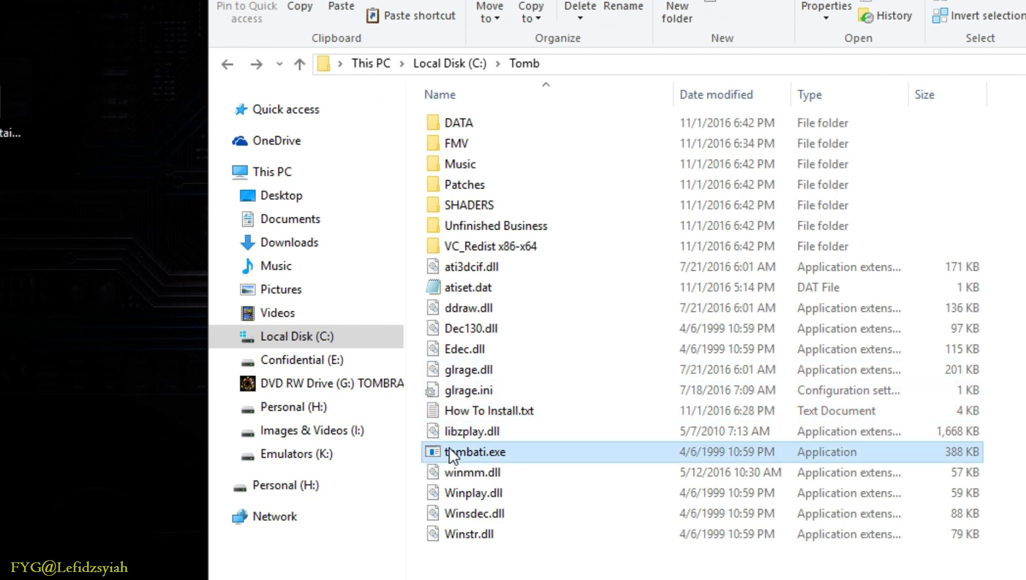
{"action": "double_click", "coordinate": [449, 451]}
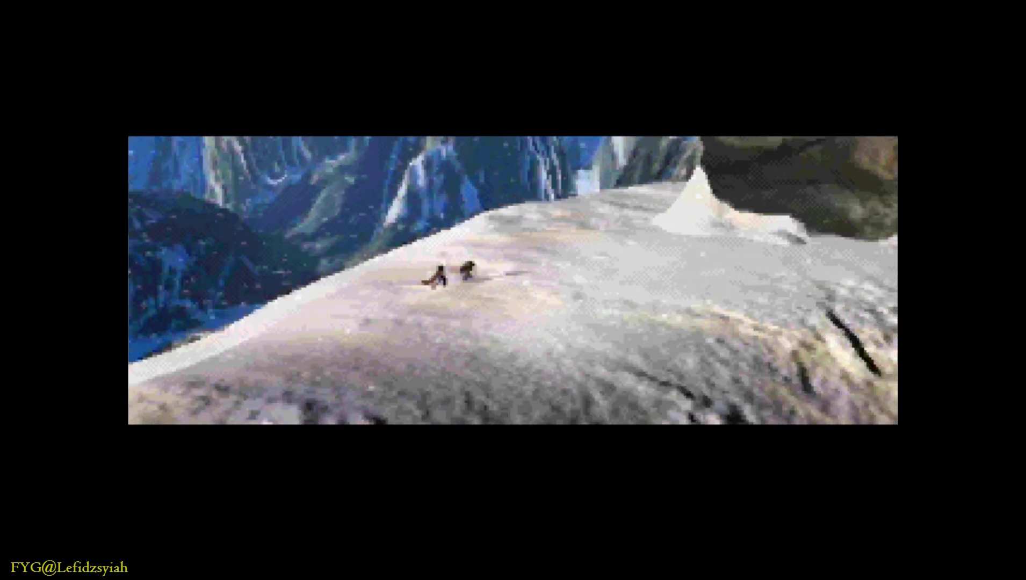
{"action": "key", "text": "Return"}
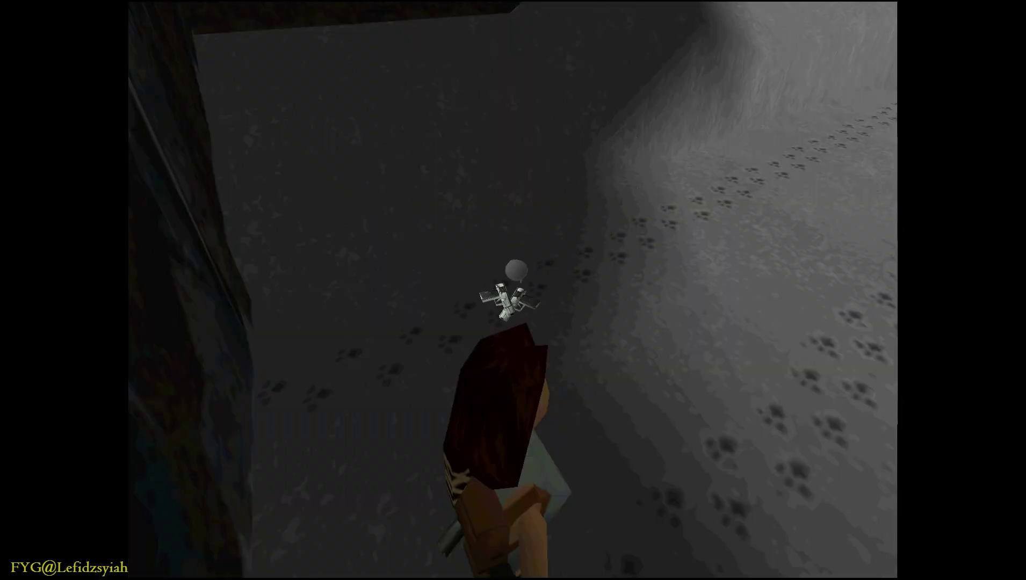
Step: Run Lara forward through the snowy cave, turning left toward the entrance
{"action": "key", "text": "Up"}
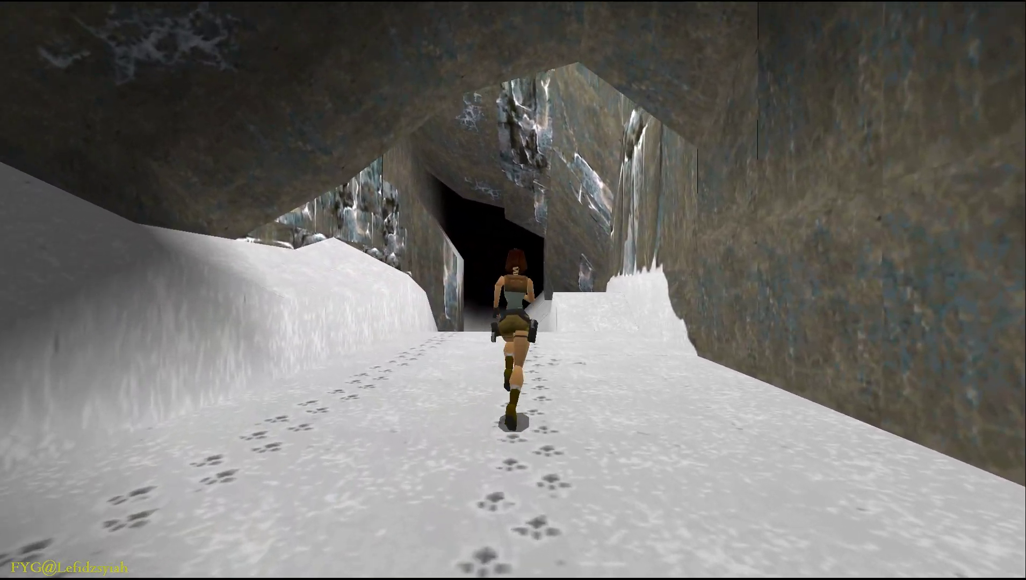
{"action": "key", "text": "Up"}
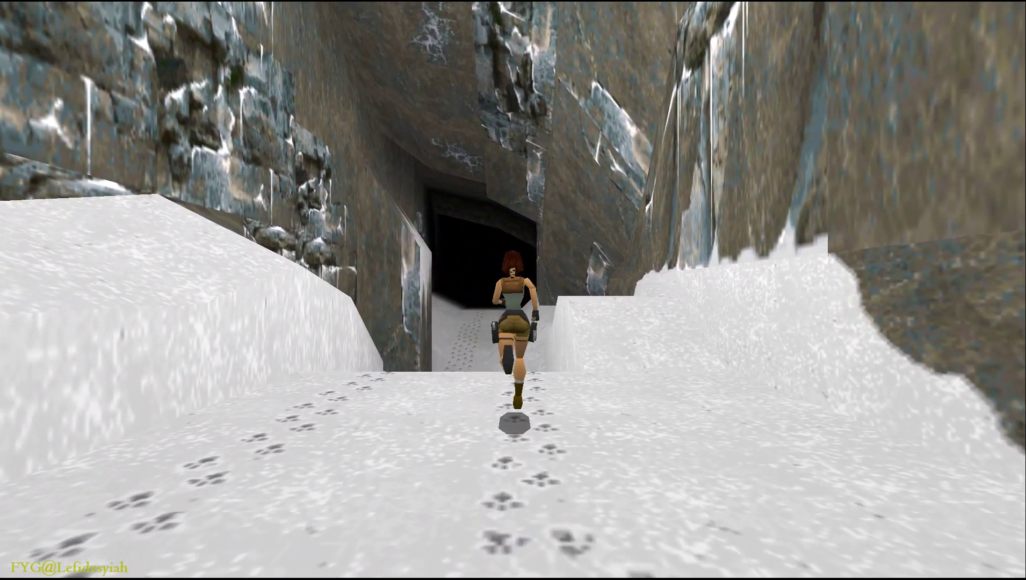
{"action": "key", "text": "Up"}
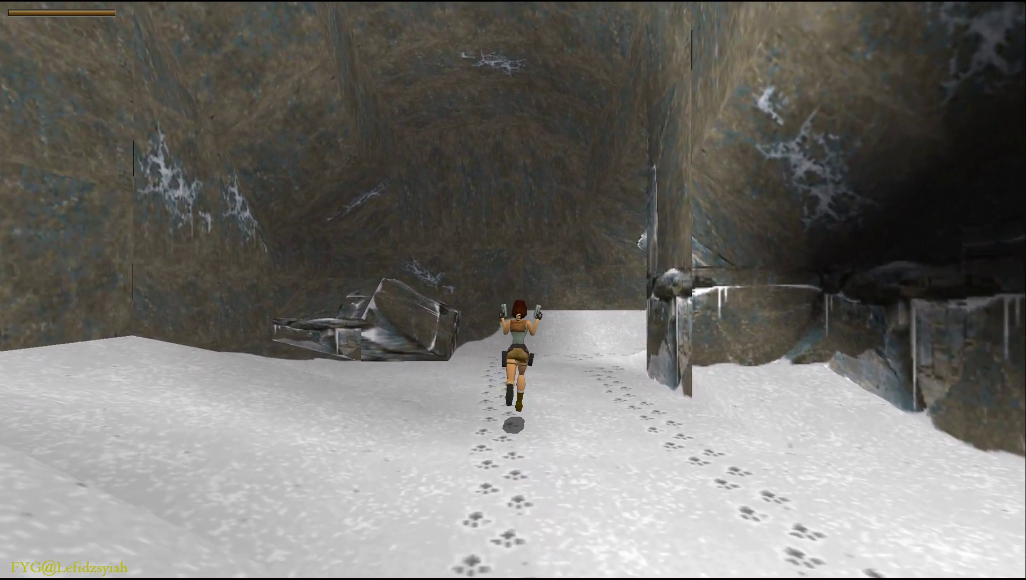
{"action": "key", "text": "Left"}
{"action": "key", "text": "Up"}
{"action": "key", "text": "Up"}
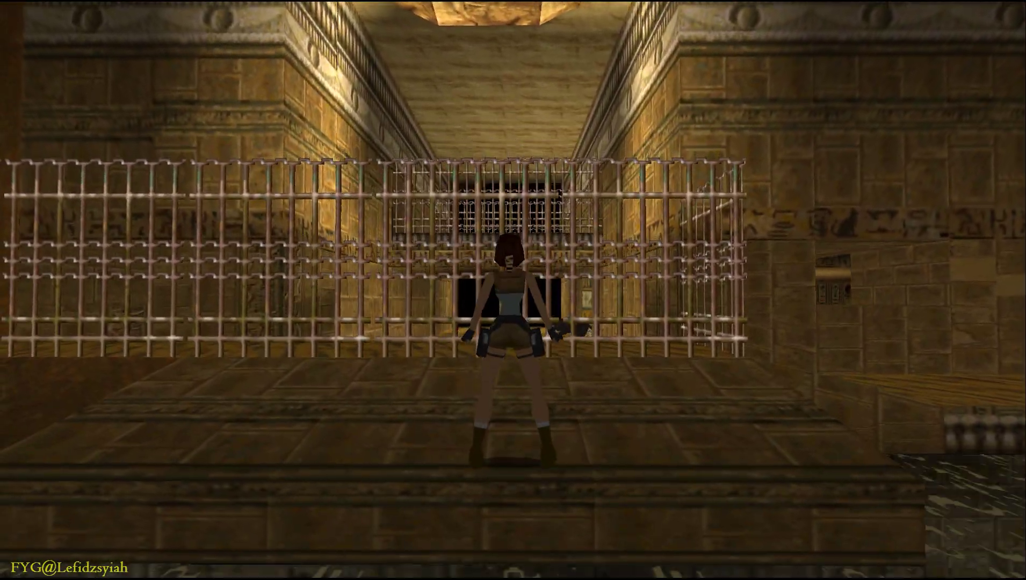
Step: Move Lara along the grated ledge, quit via the inventory, and return to C:\Tomb
{"action": "key", "text": "Left"}
{"action": "key", "text": "Left"}
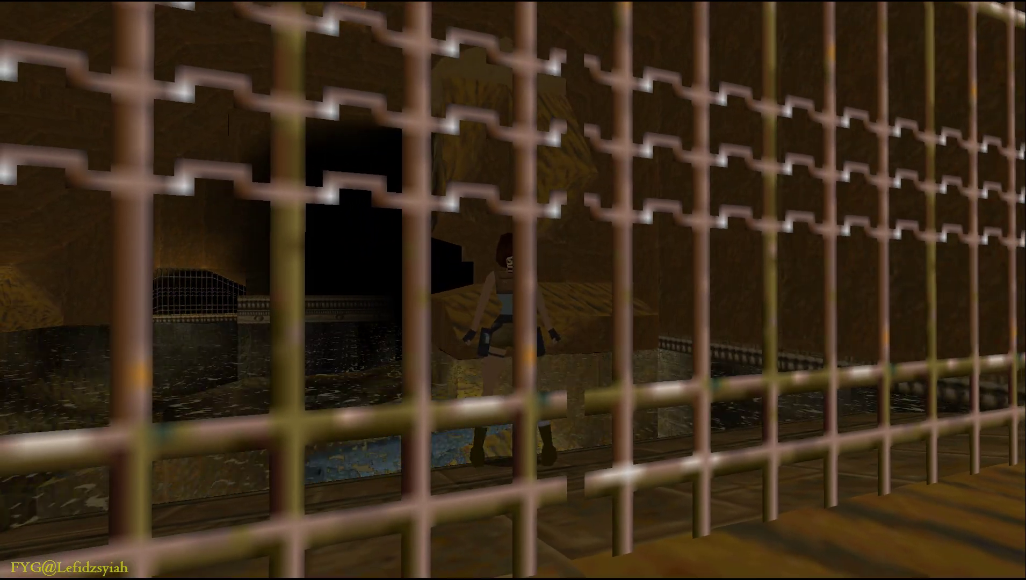
{"action": "key", "text": "Left"}
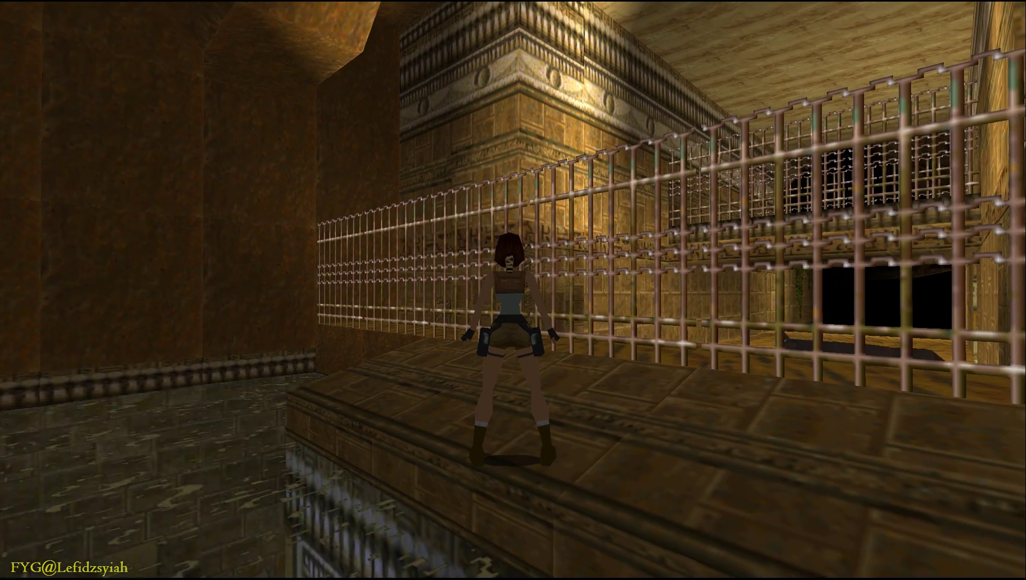
{"action": "key", "text": "Escape"}
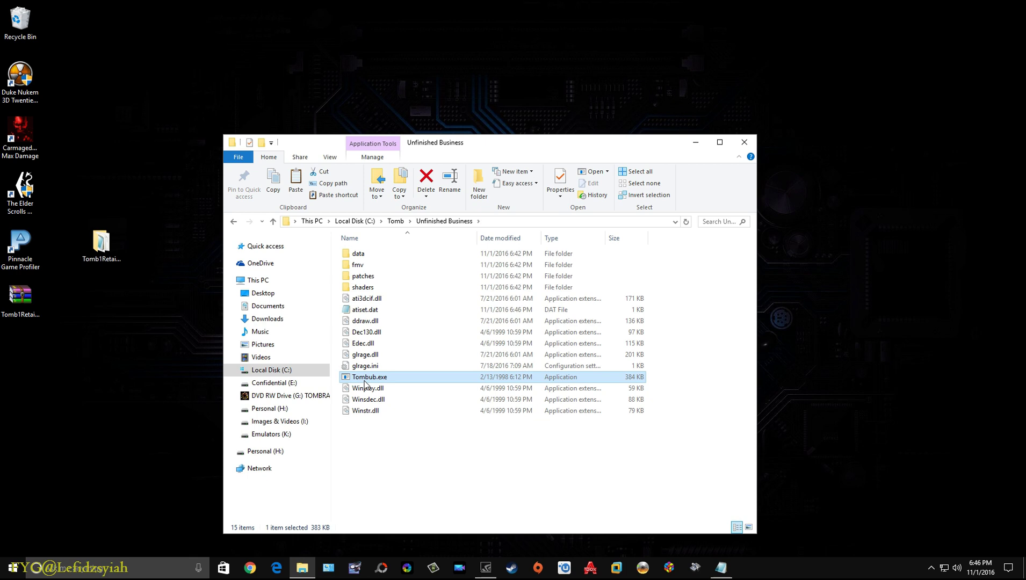
{"action": "left_click", "coordinate": [237, 222]}
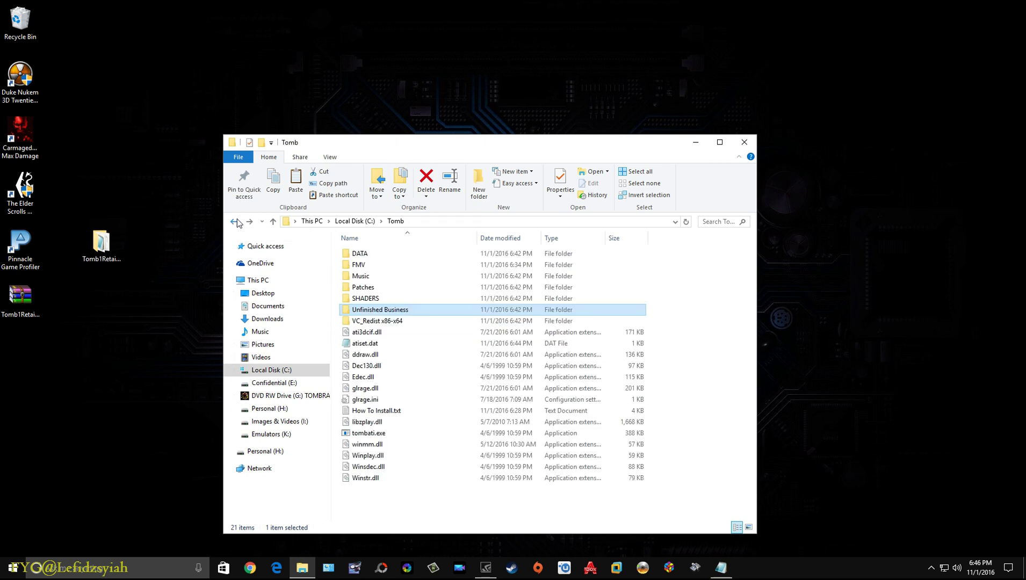
{"action": "left_click", "coordinate": [413, 503]}
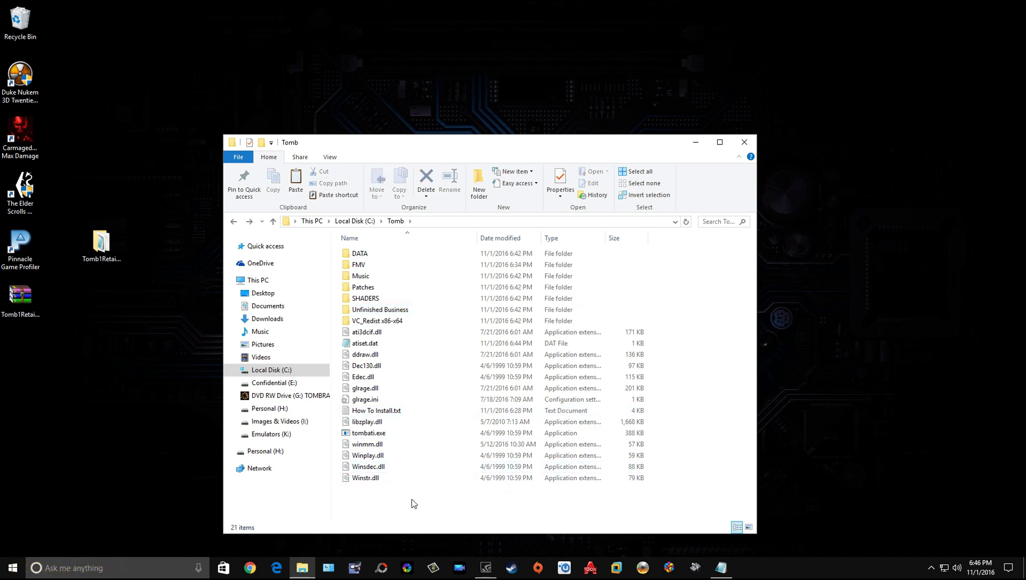